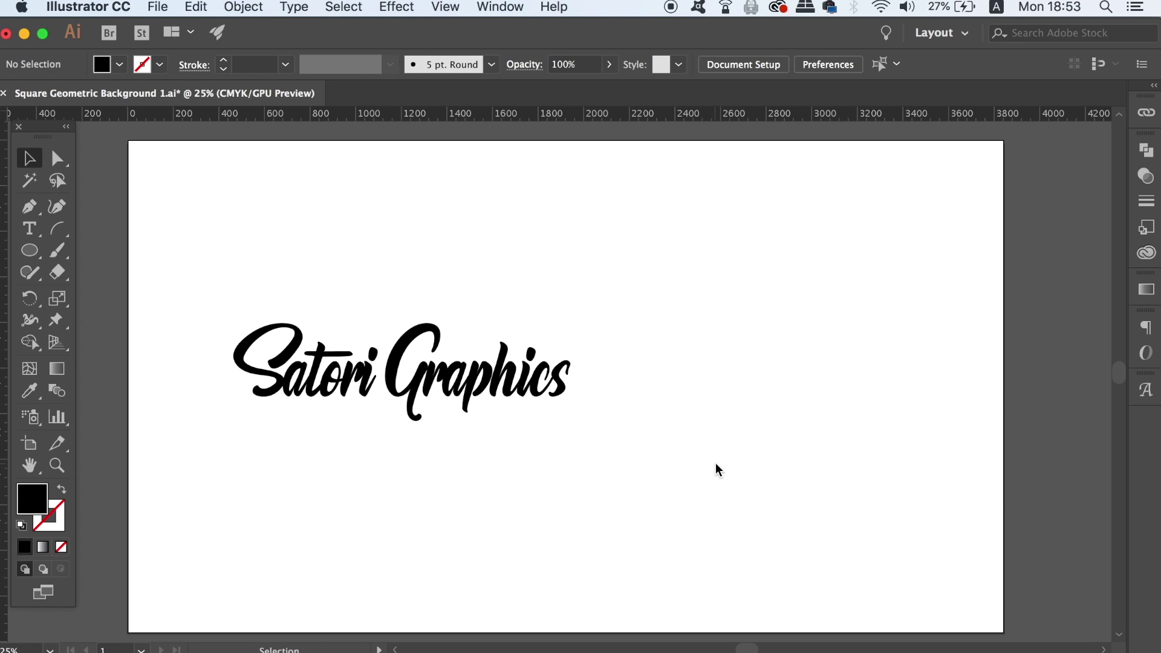
# Bring up the Character panel, shift it slightly left and down, and dismiss the panel list unchanged.
pyautogui.press('super+t')
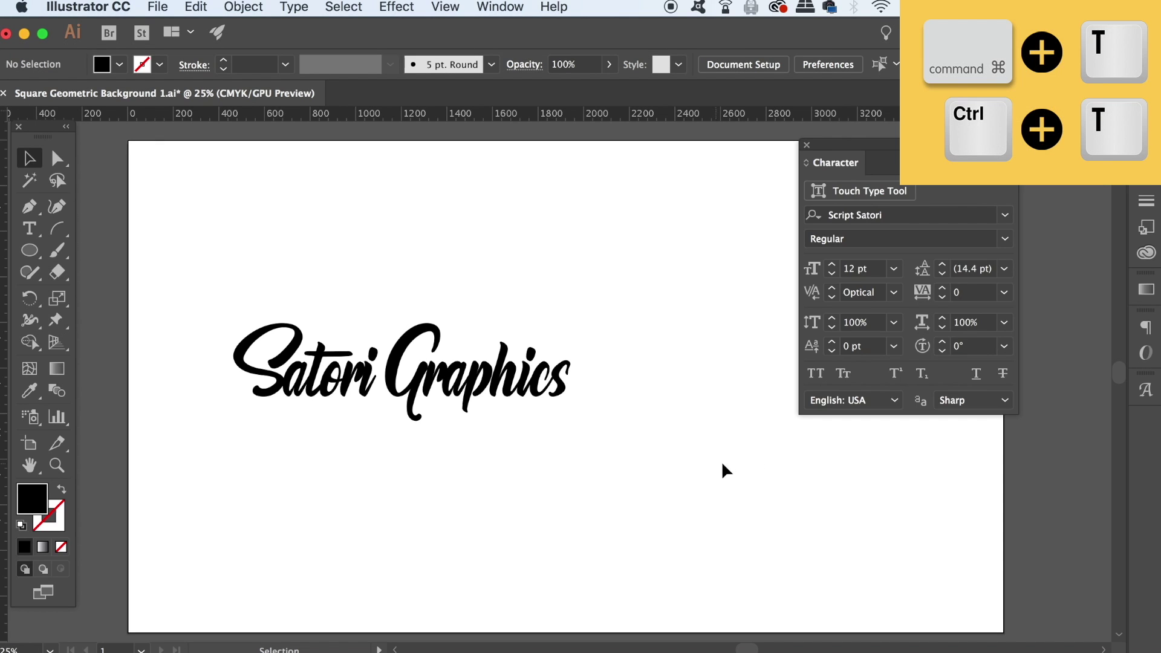
pyautogui.moveTo(946, 143); pyautogui.dragTo(921, 153)
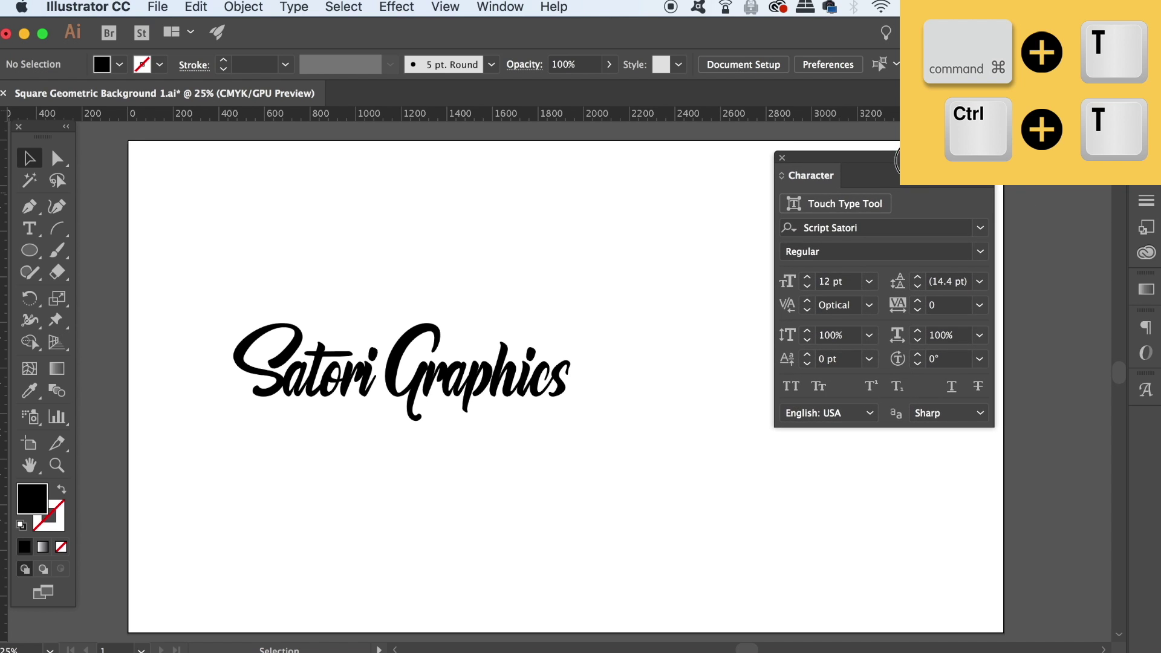
pyautogui.click(501, 7)
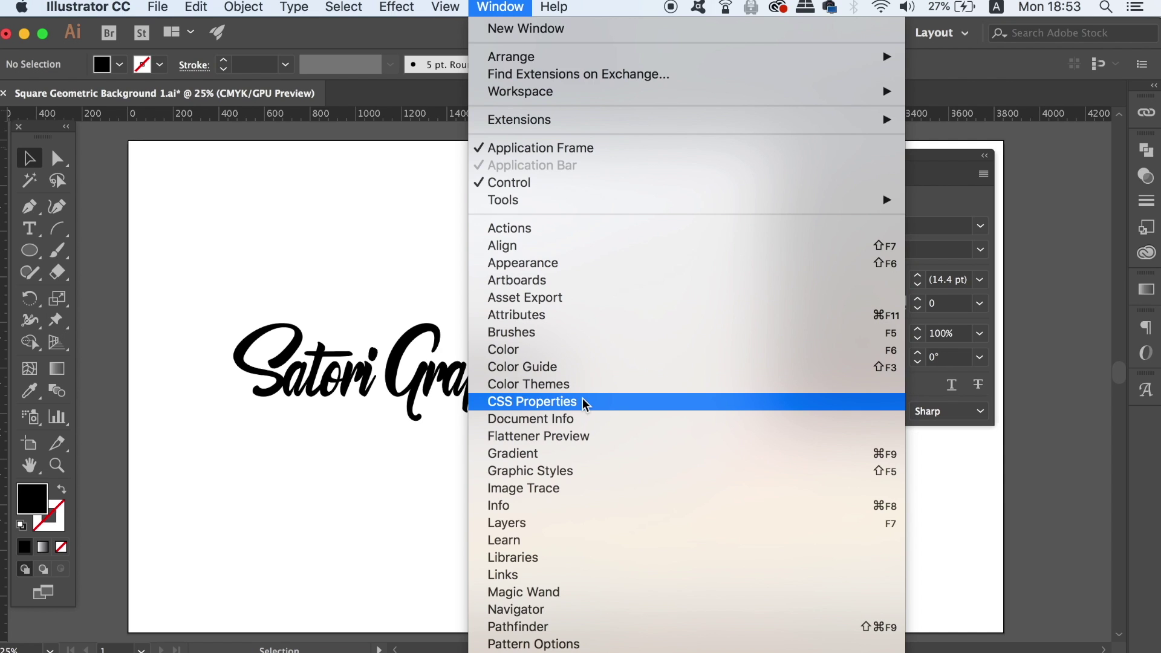
pyautogui.moveTo(584, 652)
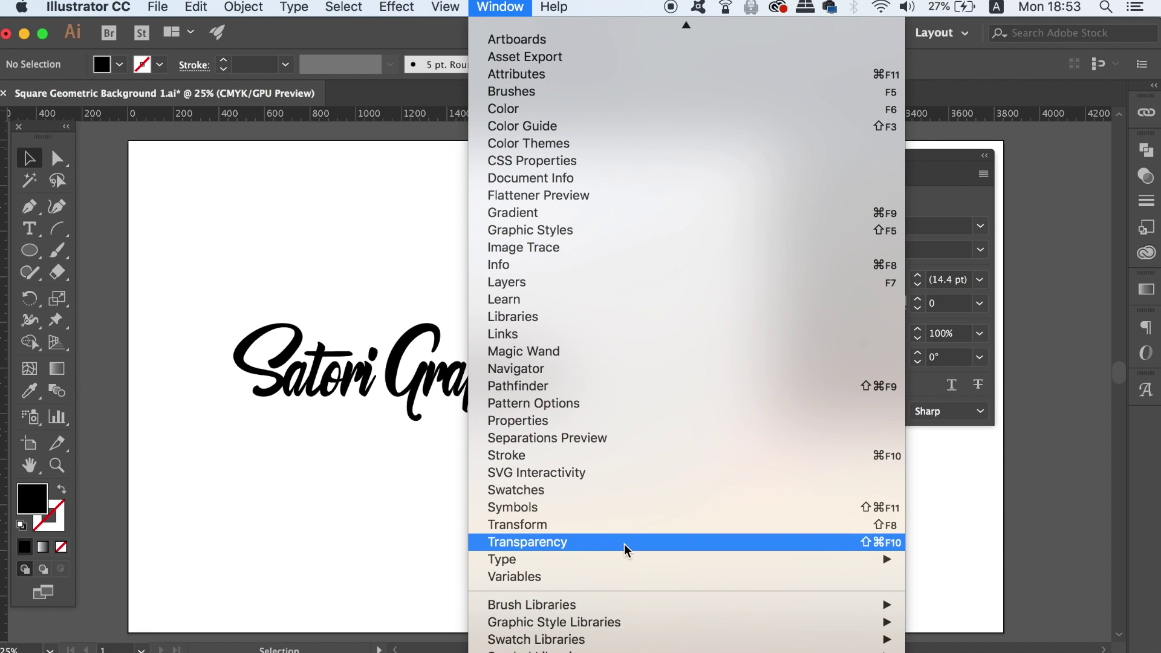
pyautogui.moveTo(643, 559)
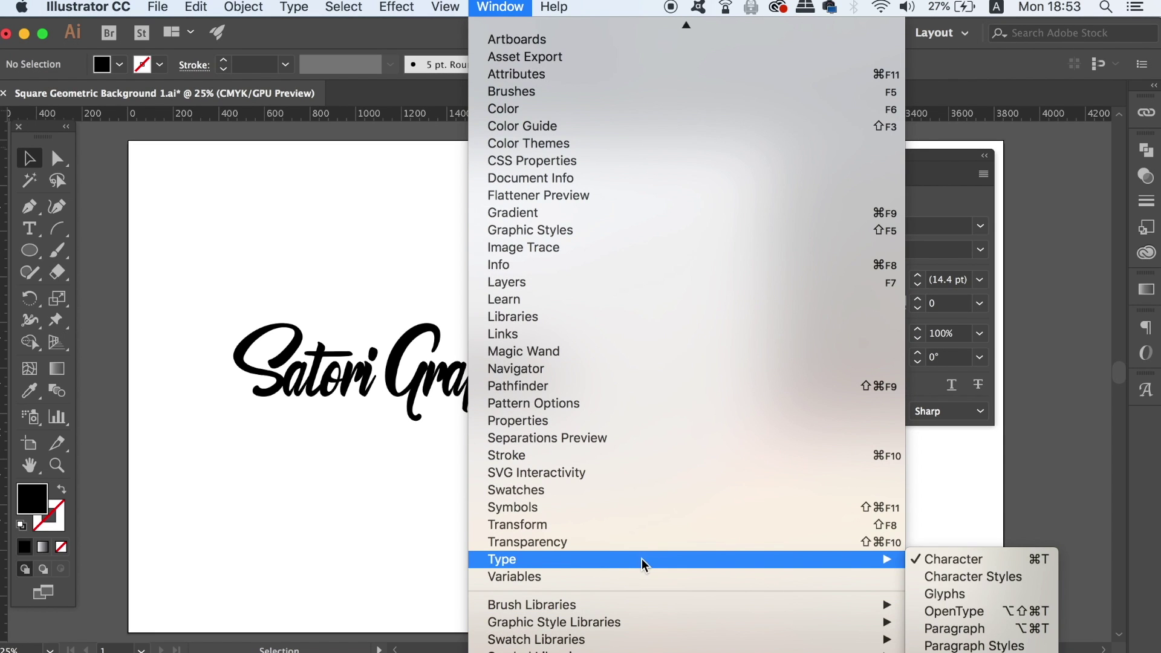
pyautogui.click(978, 456)
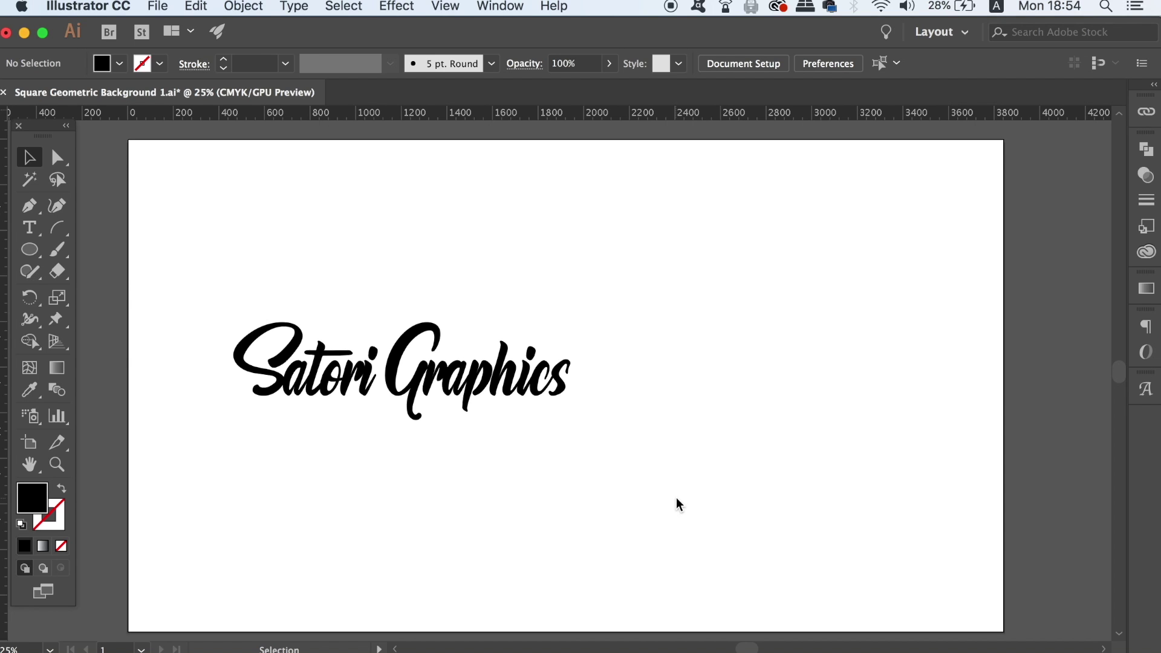
# Enlarge the Satori Graphics text two size steps with Cmd+Shift+>, then shrink it back one step.
pyautogui.click(558, 393)
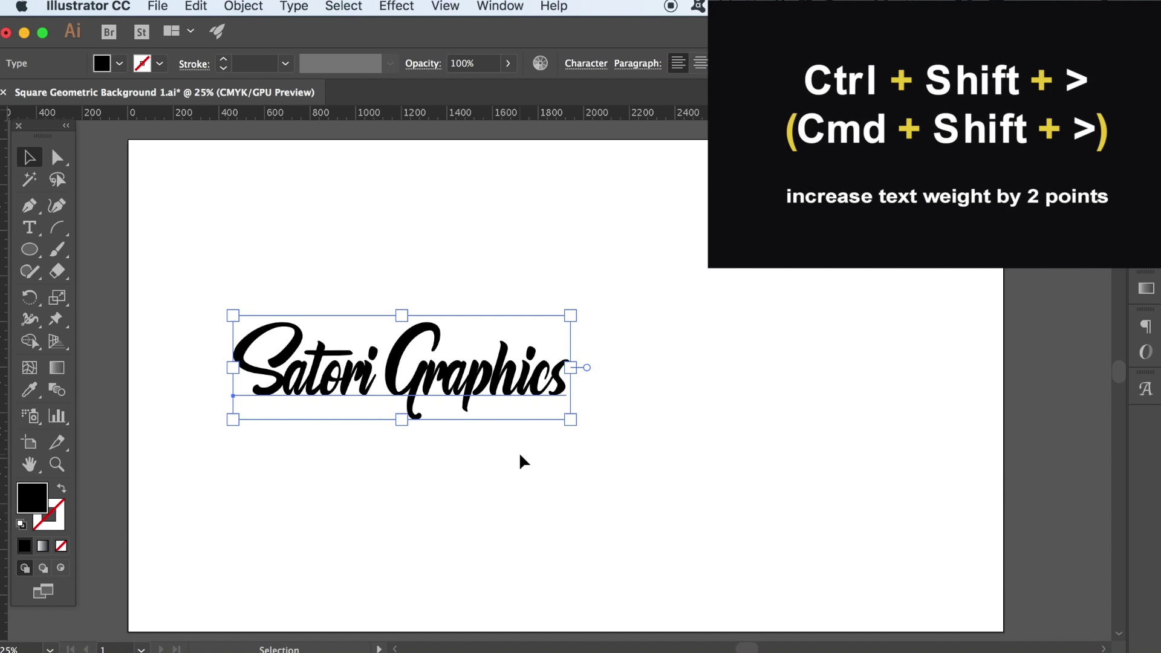
pyautogui.press('super')
pyautogui.press('super+shift+period')
pyautogui.press('super+shift+period')
pyautogui.press('super+shift+period')
pyautogui.press('super+shift+period')
pyautogui.press('super+shift+period')
pyautogui.press('super+shift+period')
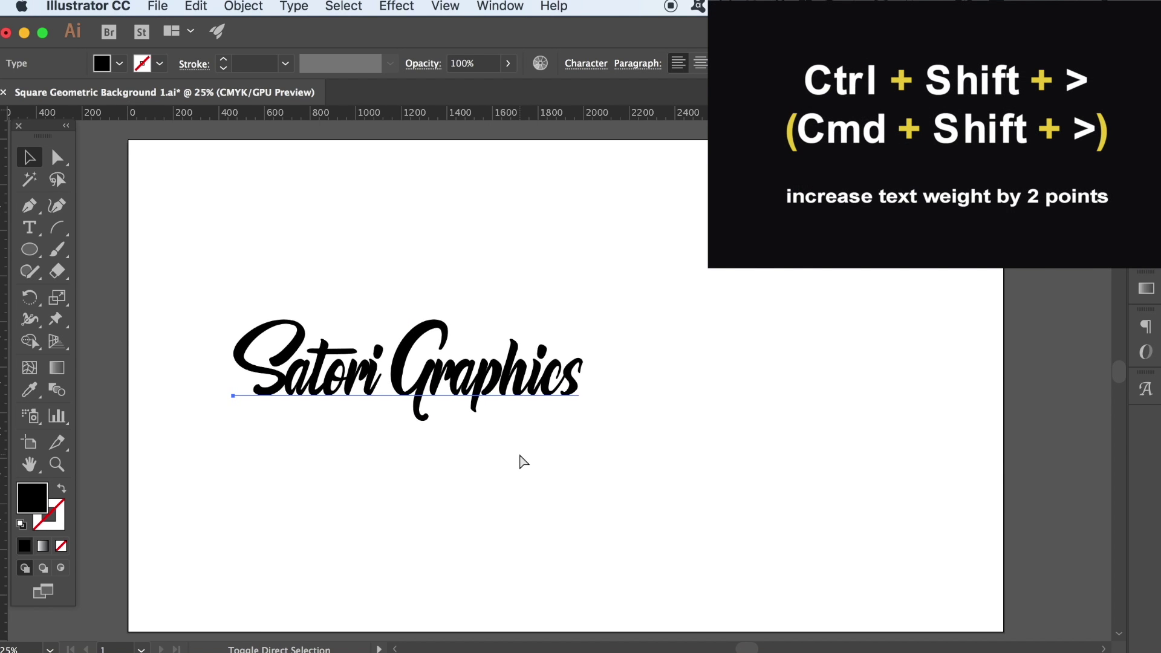
pyautogui.press('super+shift+period')
pyautogui.press('super+shift+period')
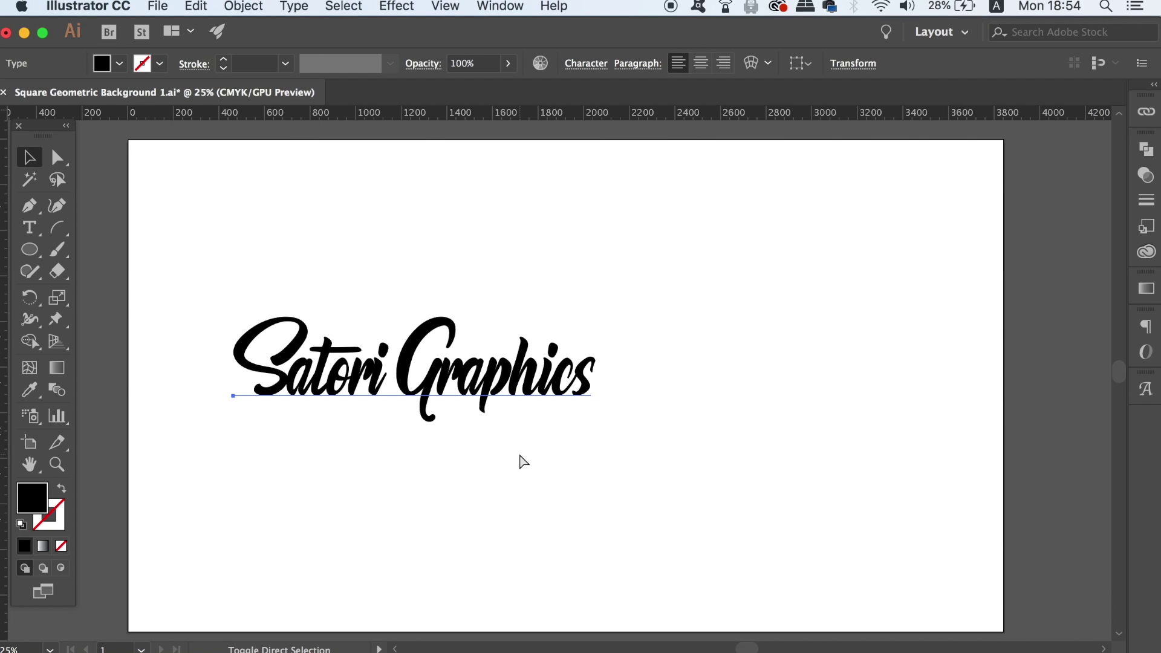
pyautogui.press('super+shift+comma')
pyautogui.press('super+shift+comma')
pyautogui.press('super+shift+comma')
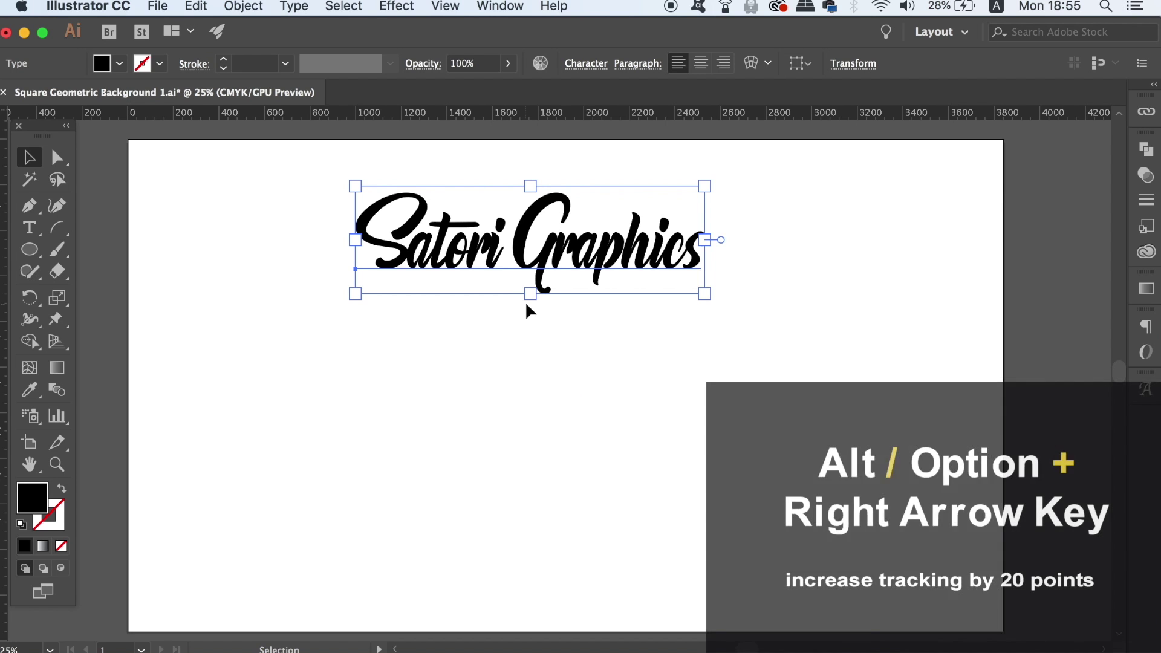
# Adjust the Satori Graphics tracking with Alt+arrow keys, ending slightly wider than the original.
pyautogui.hotkey('alt', 'Left')
pyautogui.hotkey('alt', 'Left')
pyautogui.hotkey('alt', 'Left')
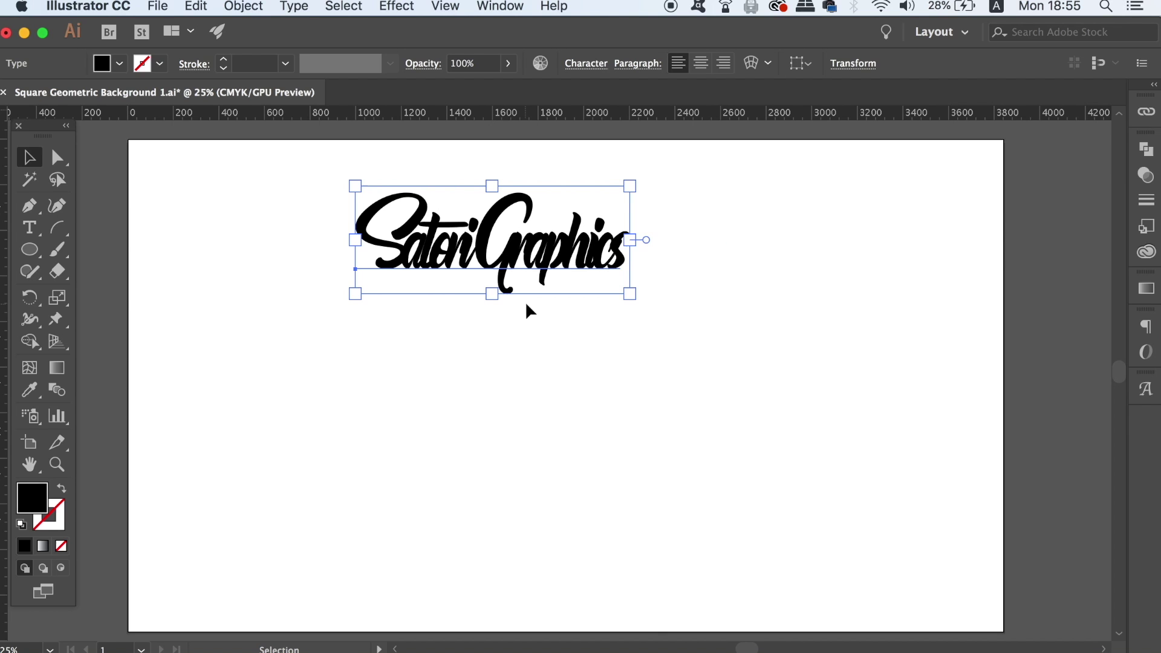
pyautogui.hotkey('alt', 'Right')
pyautogui.hotkey('alt', 'Right')
pyautogui.hotkey('alt', 'Right')
pyautogui.hotkey('alt', 'Right')
pyautogui.hotkey('alt', 'Right')
pyautogui.hotkey('alt', 'Right')
pyautogui.hotkey('alt', 'Right')
pyautogui.hotkey('alt', 'Right')
pyautogui.hotkey('alt', 'Right')
pyautogui.hotkey('alt', 'Right')
pyautogui.hotkey('alt', 'Right')
pyautogui.hotkey('alt', 'Right')
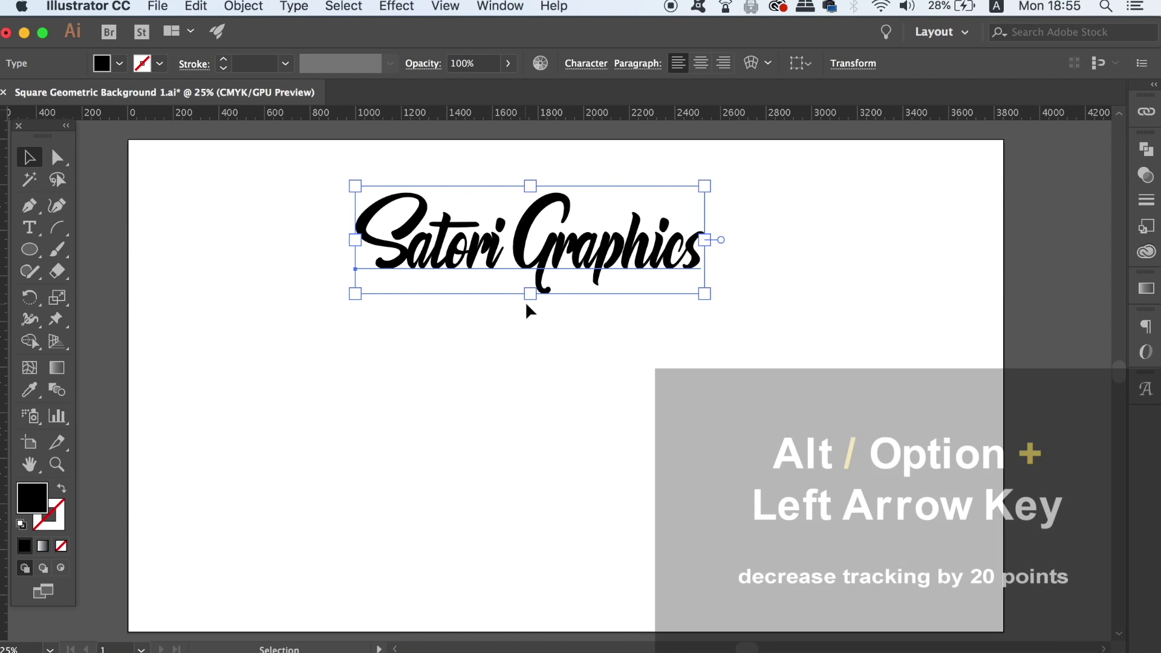
pyautogui.hotkey('alt', 'Right')
pyautogui.hotkey('alt', 'Right')
pyautogui.hotkey('alt', 'Right')
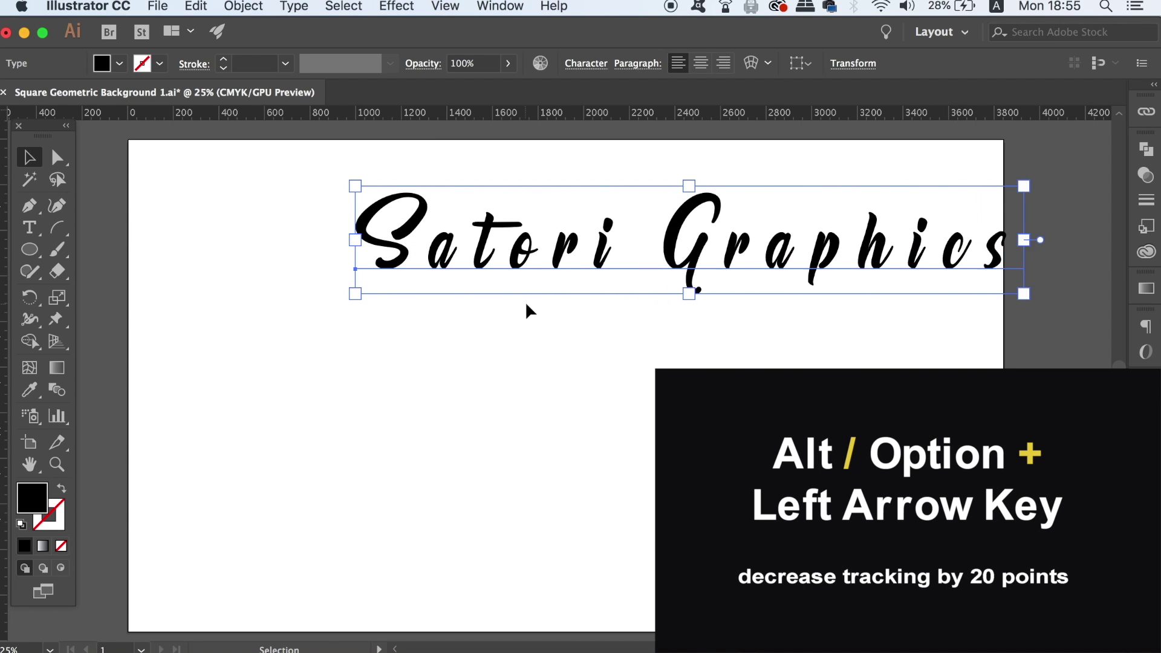
pyautogui.hotkey('alt', 'Left')
pyautogui.hotkey('alt', 'Left')
pyautogui.hotkey('alt', 'Left')
pyautogui.hotkey('alt', 'Left')
pyautogui.hotkey('alt', 'Left')
pyautogui.hotkey('alt', 'Left')
pyautogui.hotkey('alt', 'Left')
pyautogui.hotkey('alt', 'Left')
pyautogui.hotkey('alt', 'Left')
pyautogui.hotkey('alt', 'Left')
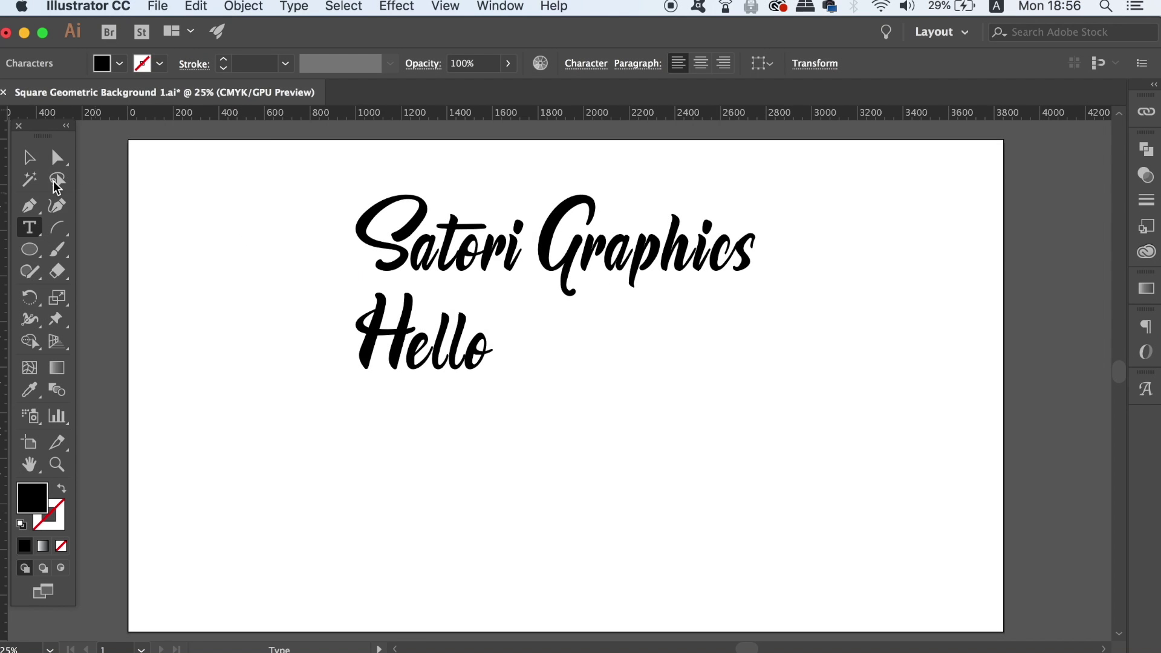
# Tighten the leading between Satori Graphics and Hello three steps, then loosen it two steps.
pyautogui.press('Escape')
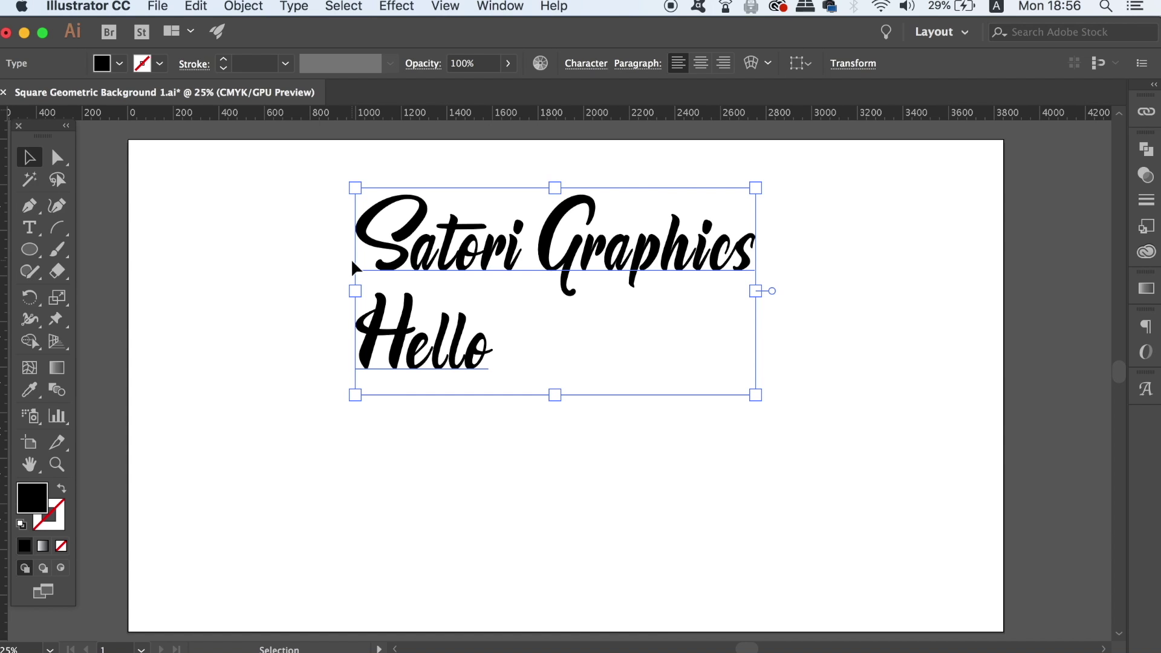
pyautogui.hotkey('alt', 'Up')
pyautogui.hotkey('alt', 'Up')
pyautogui.hotkey('alt', 'Up')
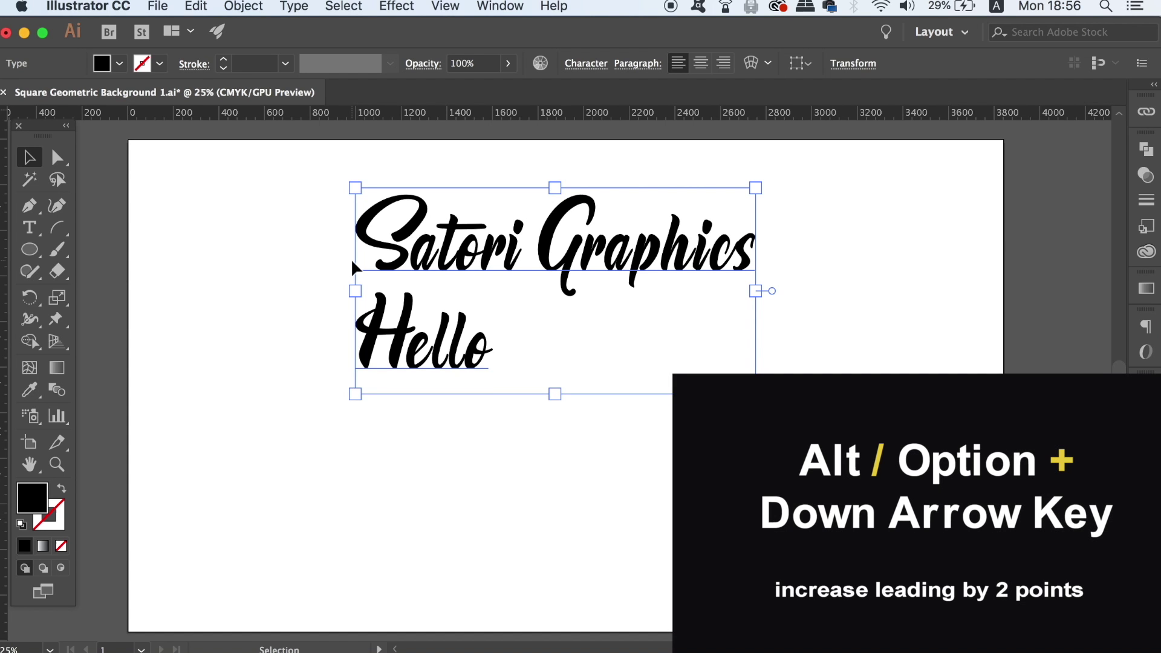
pyautogui.hotkey('alt', 'Up')
pyautogui.hotkey('alt', 'Up')
pyautogui.hotkey('alt', 'Up')
pyautogui.hotkey('alt', 'Up')
pyautogui.hotkey('alt', 'Up')
pyautogui.hotkey('alt', 'Up')
pyautogui.hotkey('alt', 'Up')
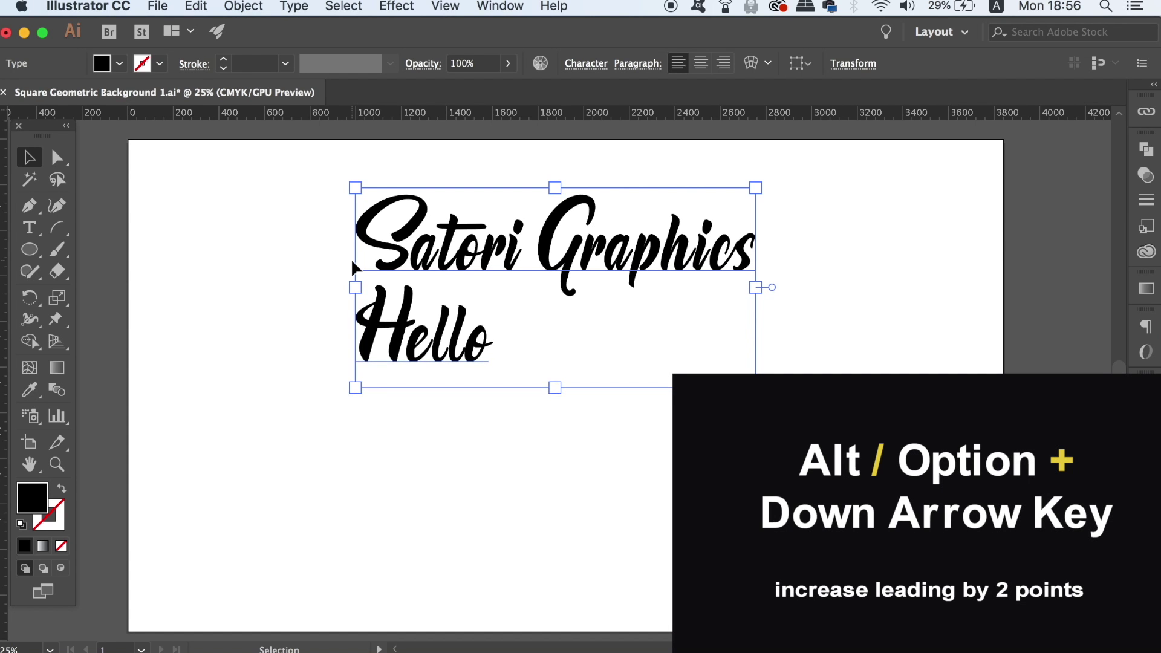
pyautogui.hotkey('alt', 'Up')
pyautogui.hotkey('alt', 'Up')
pyautogui.hotkey('alt', 'Up')
pyautogui.hotkey('alt', 'Up')
pyautogui.hotkey('alt', 'Up')
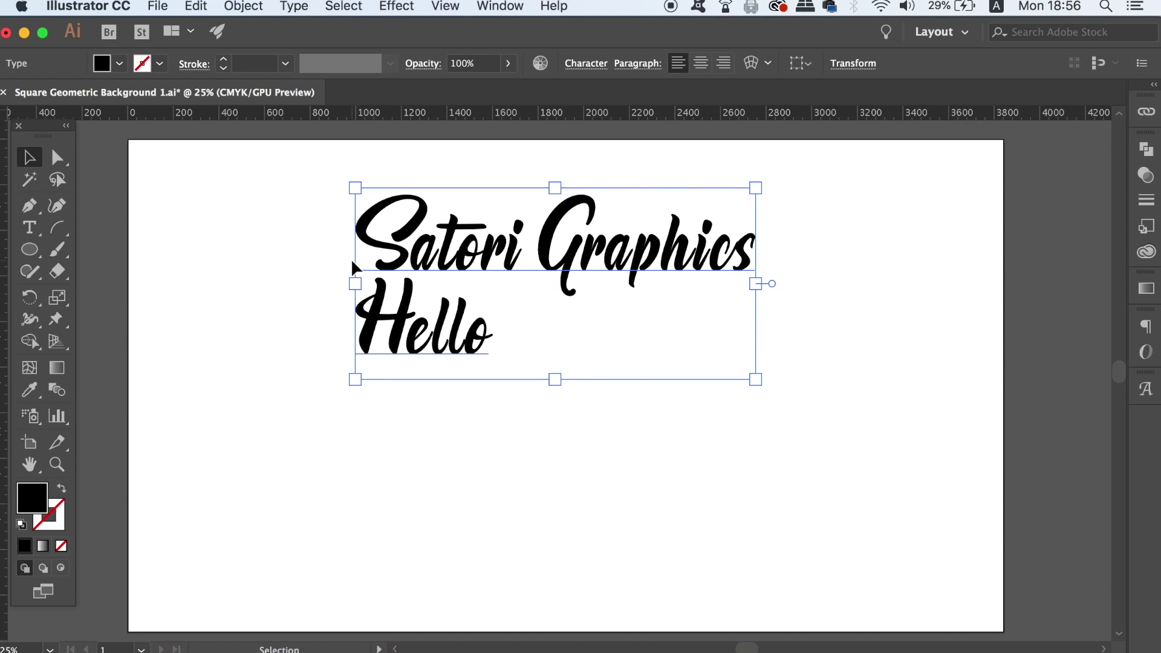
pyautogui.hotkey('alt', 'Down')
pyautogui.hotkey('alt', 'Down')
pyautogui.hotkey('alt', 'Down')
pyautogui.hotkey('alt', 'Down')
pyautogui.hotkey('alt', 'Down')
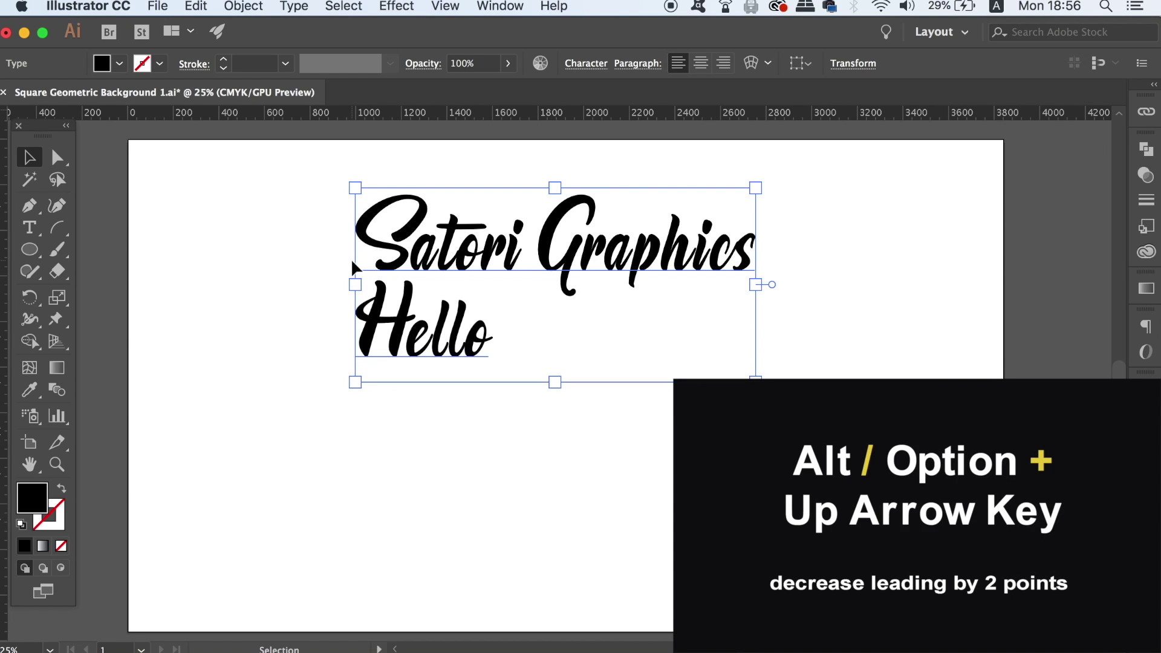
pyautogui.hotkey('alt', 'Down')
pyautogui.hotkey('alt', 'Down')
pyautogui.hotkey('alt', 'Down')
pyautogui.hotkey('alt', 'Down')
pyautogui.hotkey('alt', 'Down')
pyautogui.hotkey('alt', 'Down')
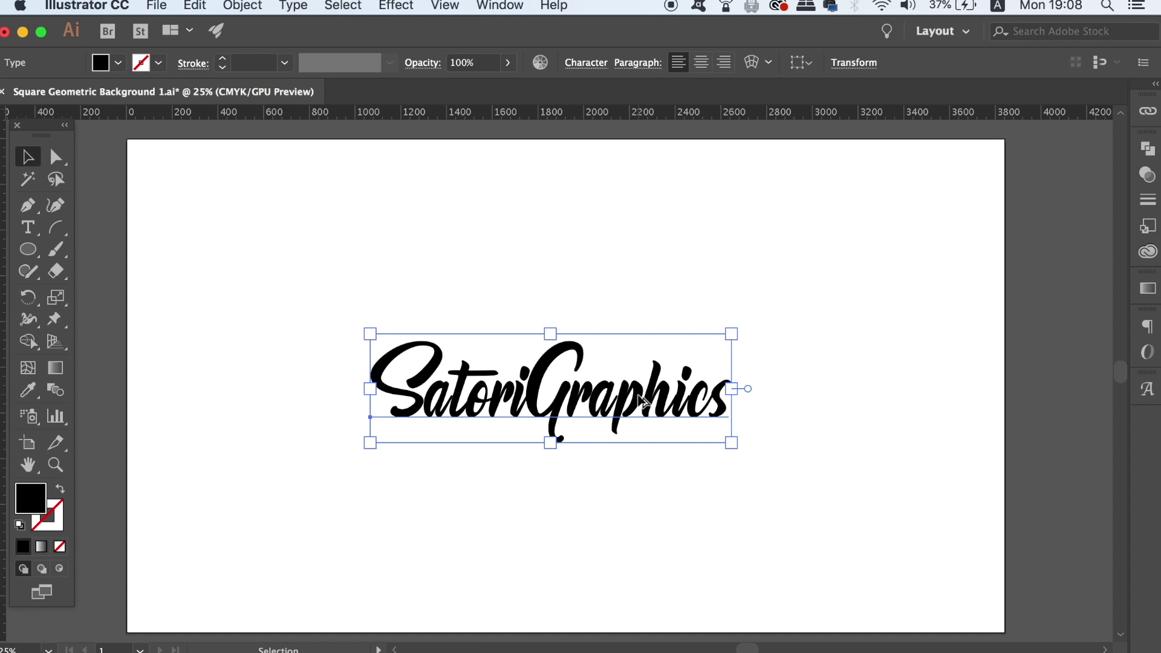
# Duplicate the SatoriGraphics text upward and set the copy's font to Skia.
pyautogui.moveTo(643, 400); pyautogui.dragTo(640, 243)
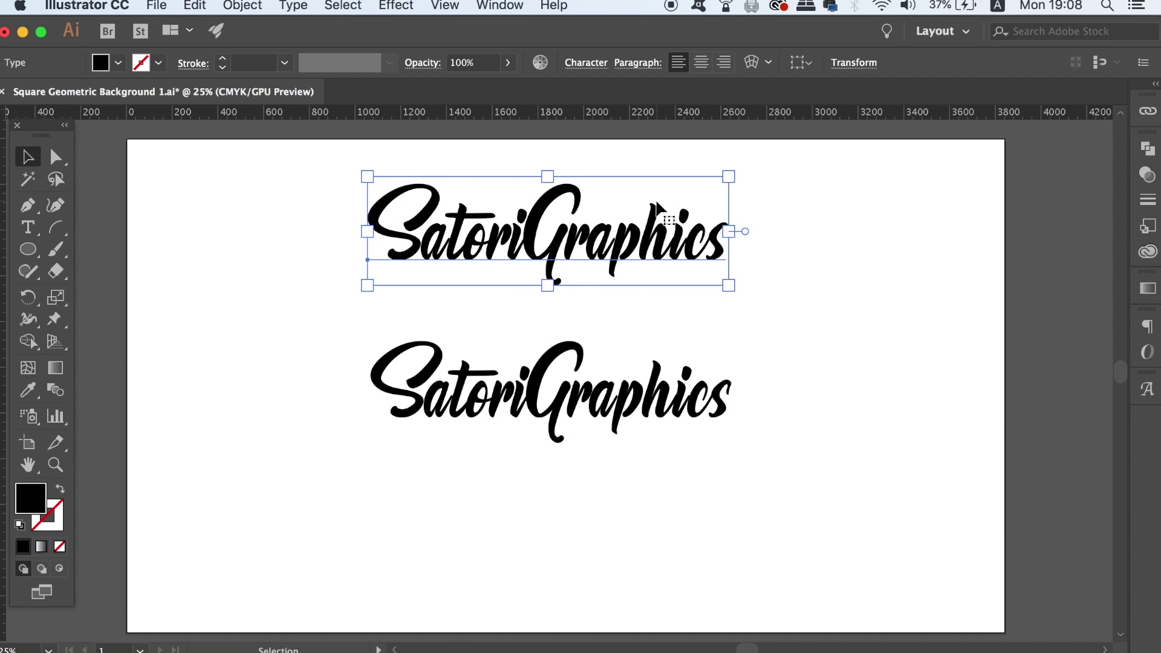
pyautogui.press('super+t')
pyautogui.click(982, 224)
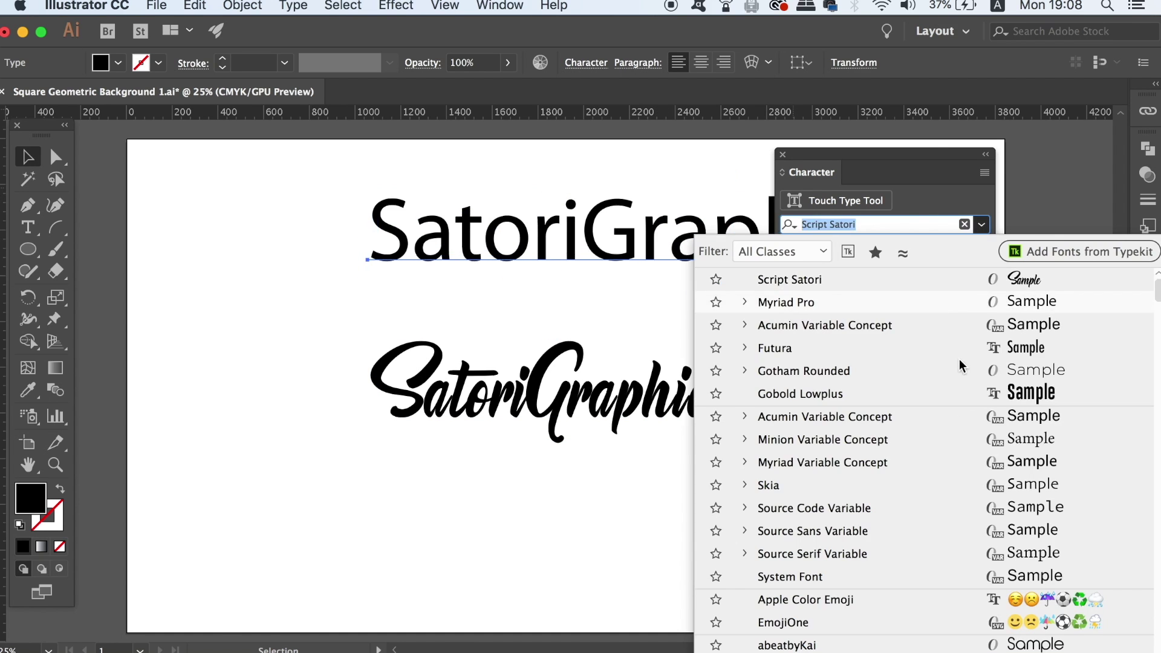
pyautogui.click(949, 485)
pyautogui.click(782, 154)
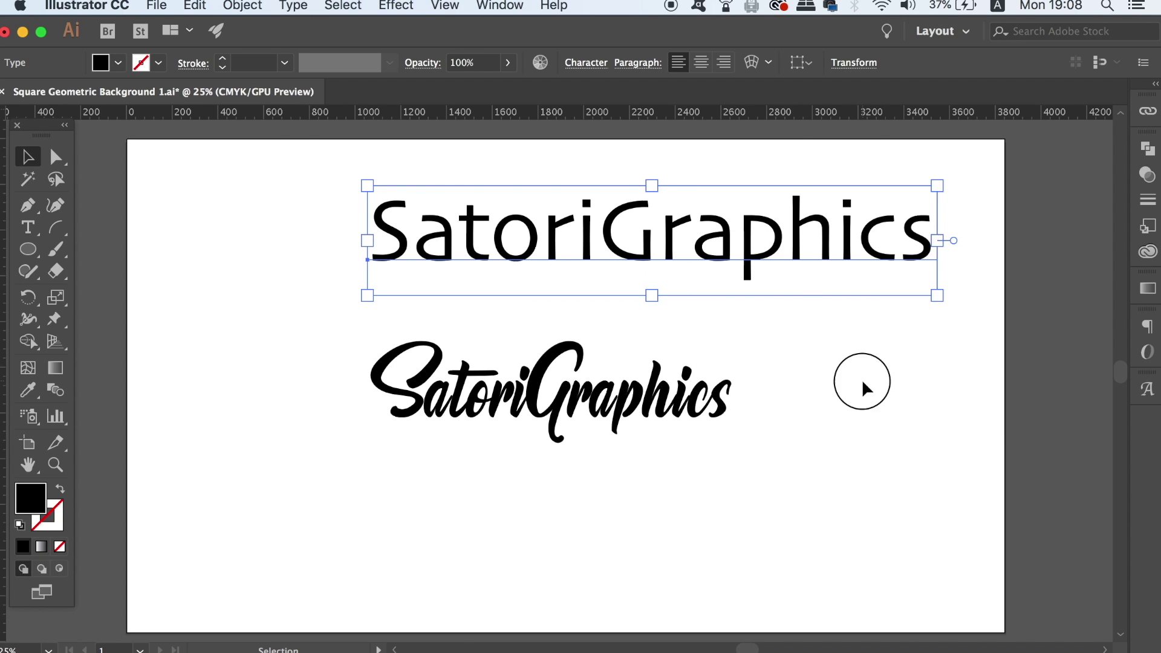
pyautogui.click(889, 381)
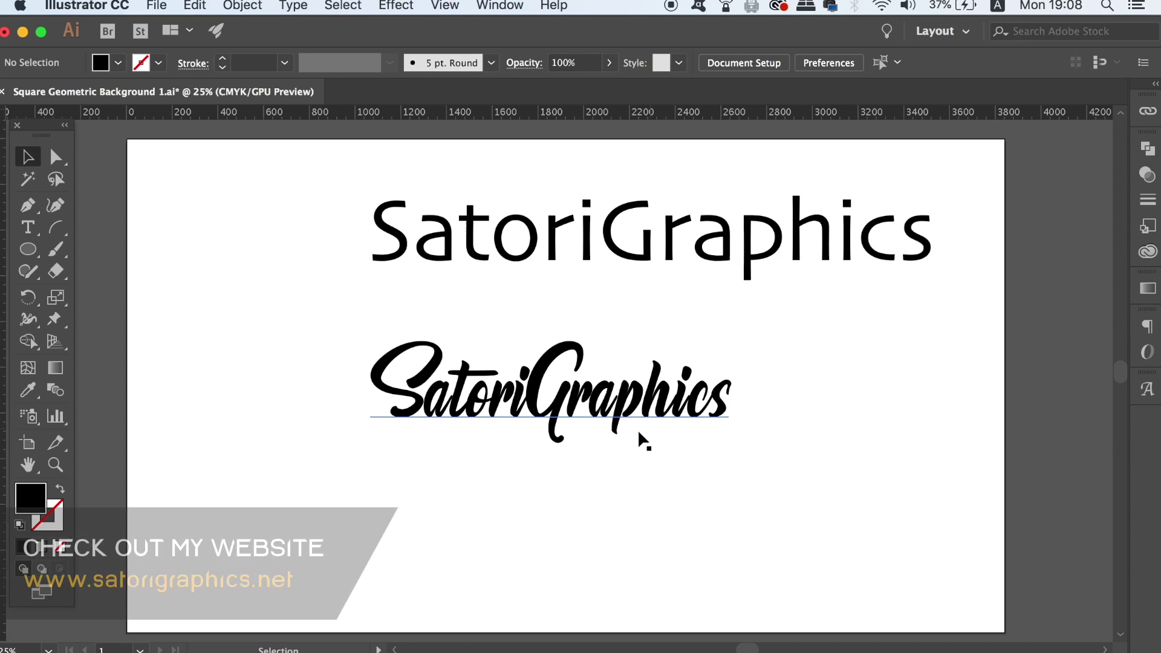
# Eyedropper the sans style onto the script text, then undo to restore the script font.
pyautogui.press('i')
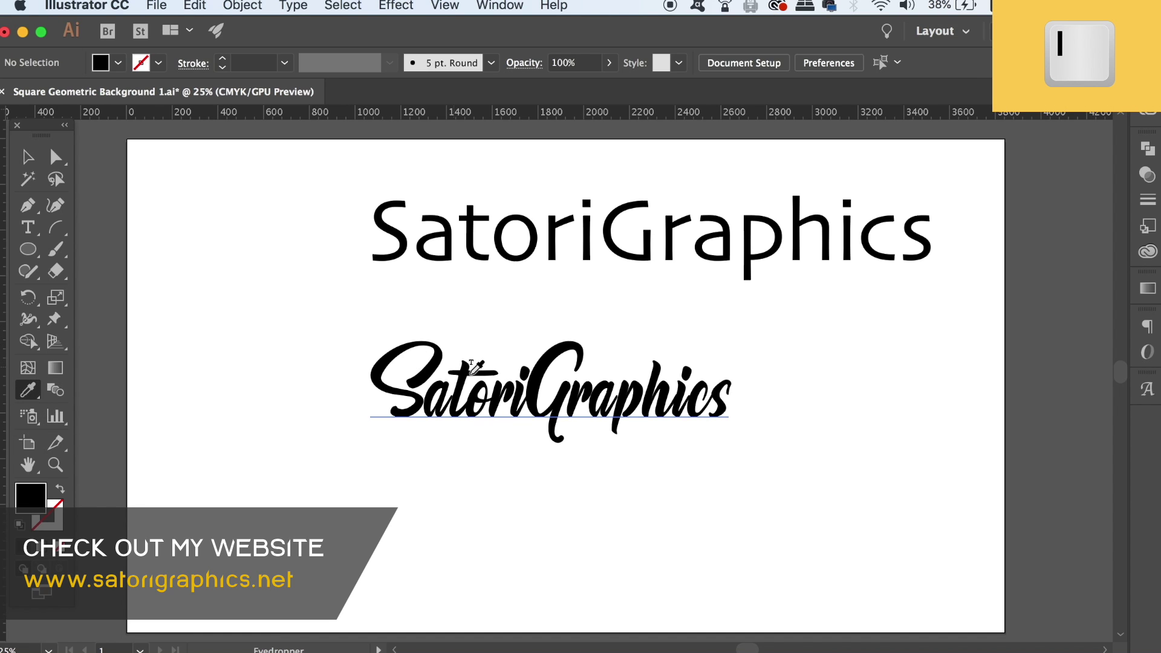
pyautogui.press('v')
pyautogui.click(535, 404)
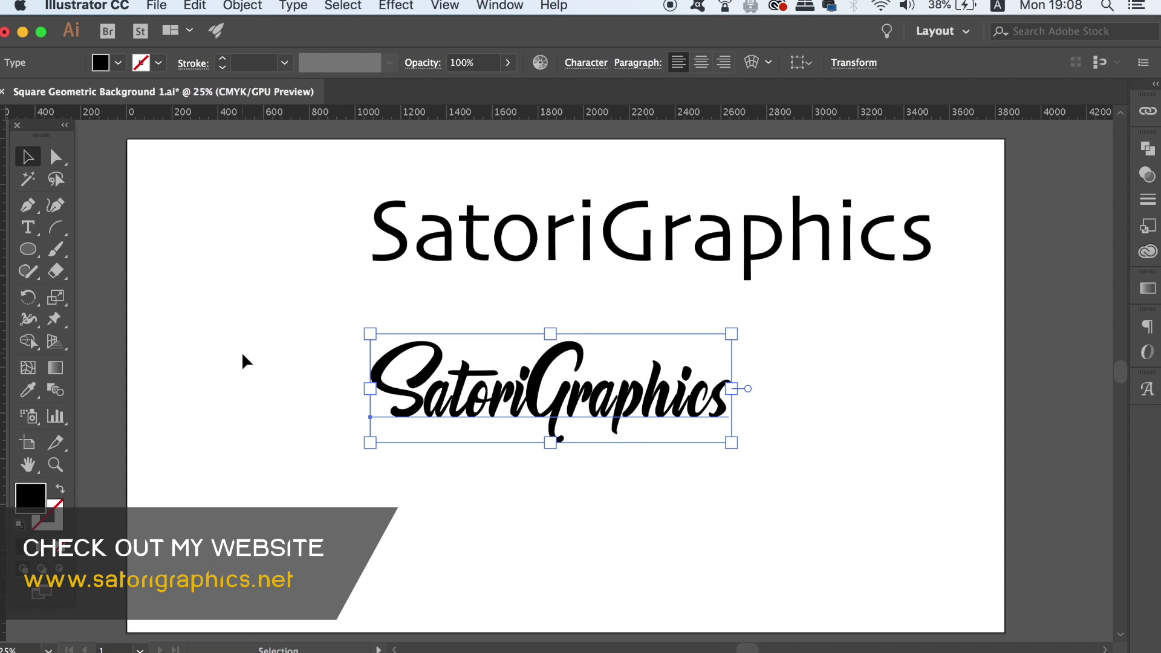
pyautogui.press('i')
pyautogui.click(513, 254)
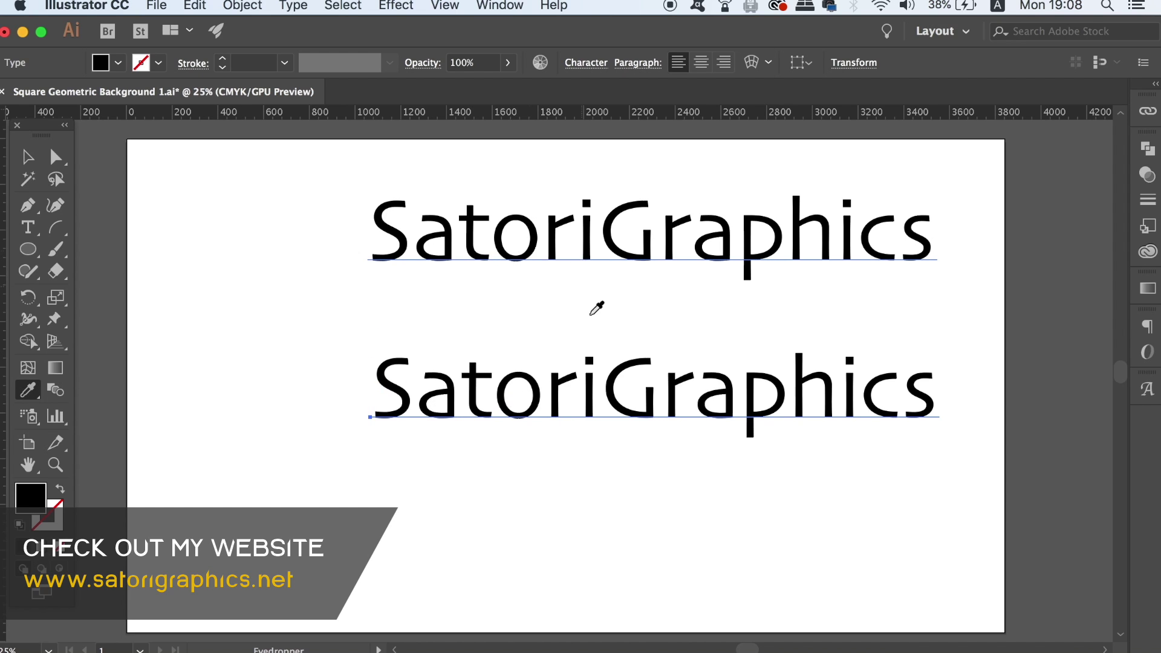
pyautogui.press('super+z')
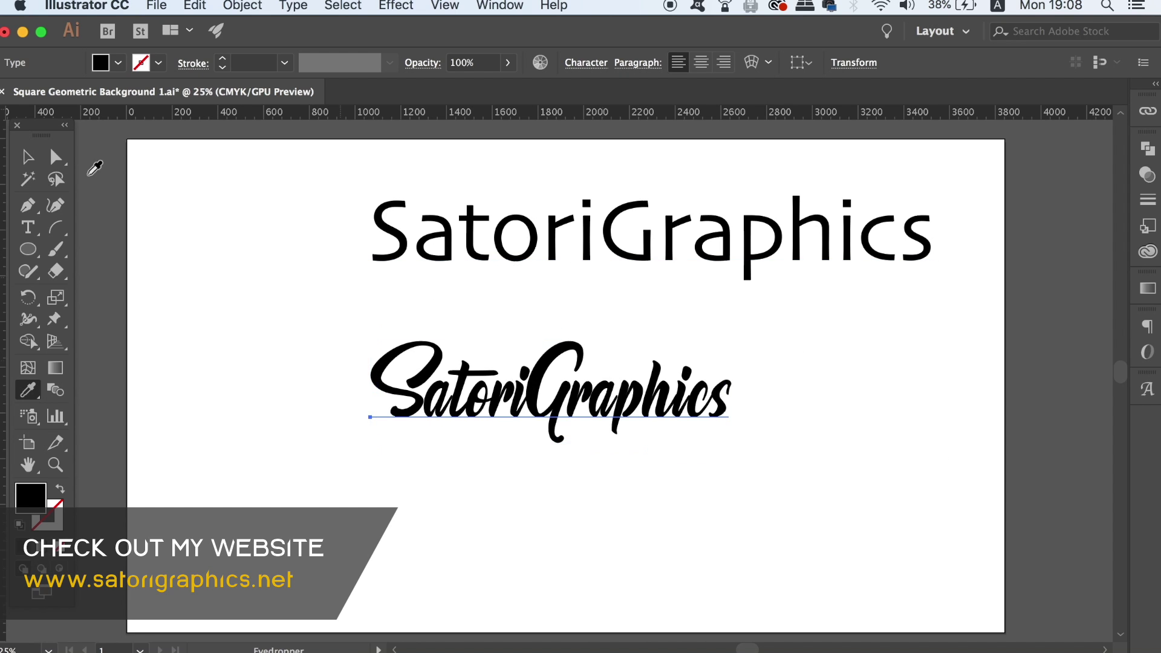
# Open the Eyedropper Options to review which attributes style sampling copies.
pyautogui.doubleClick(27, 390)
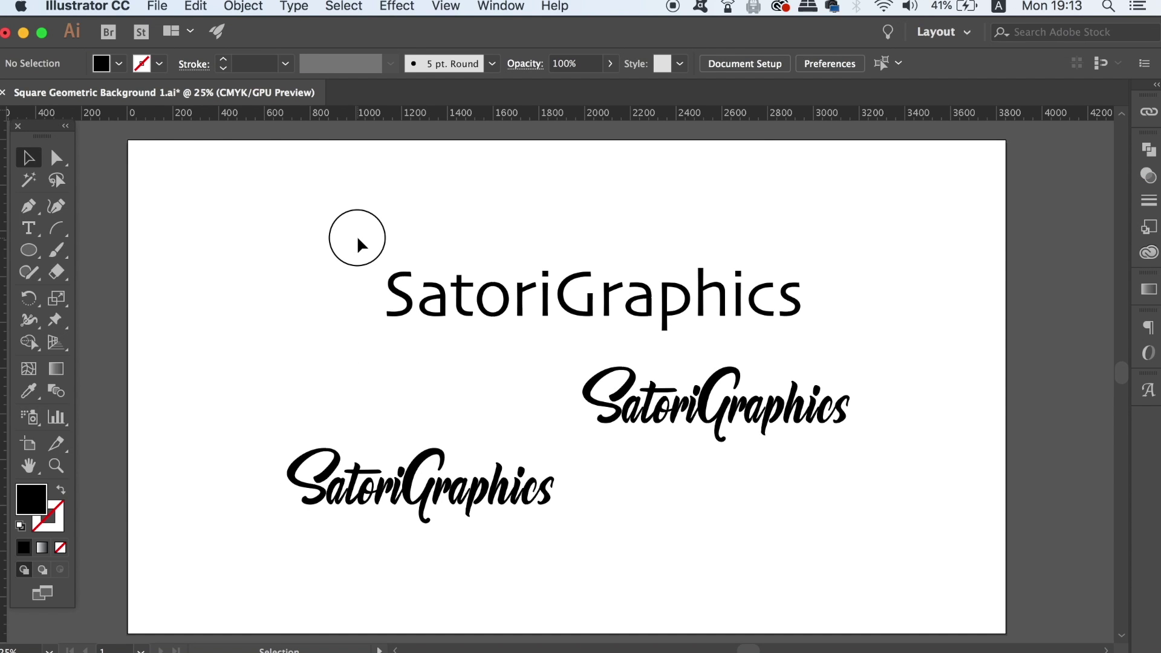
# Select all three SatoriGraphics texts and try left, then centre, then finally right paragraph alignment.
pyautogui.moveTo(358, 240); pyautogui.dragTo(760, 545)
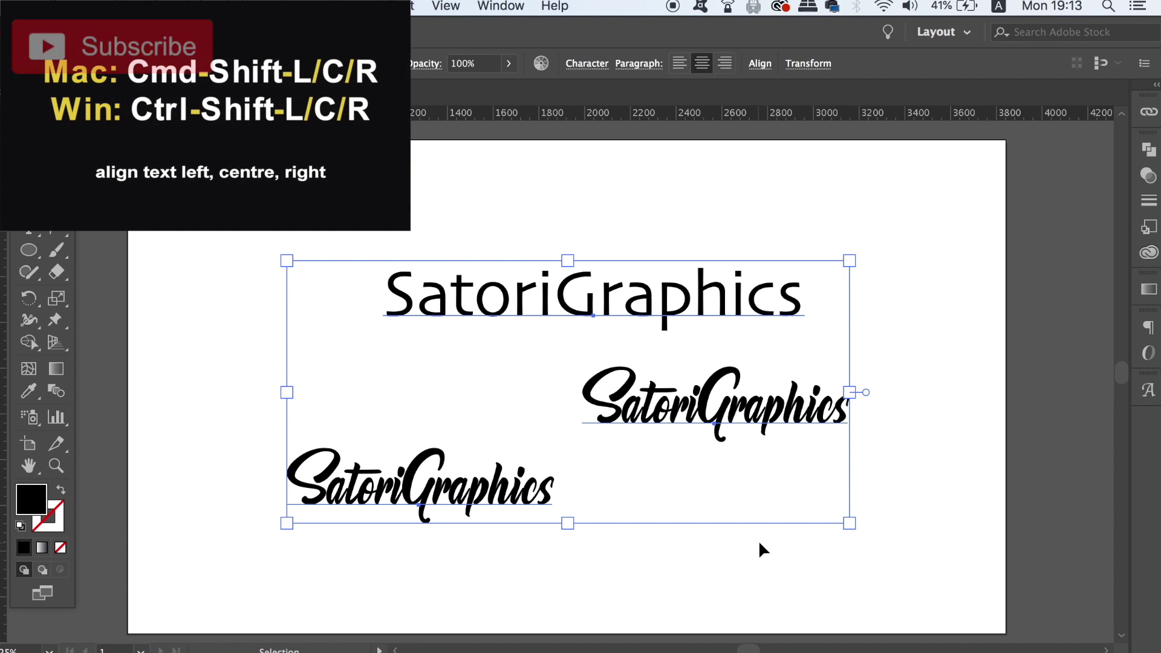
pyautogui.press('super')
pyautogui.press('super+shift+l')
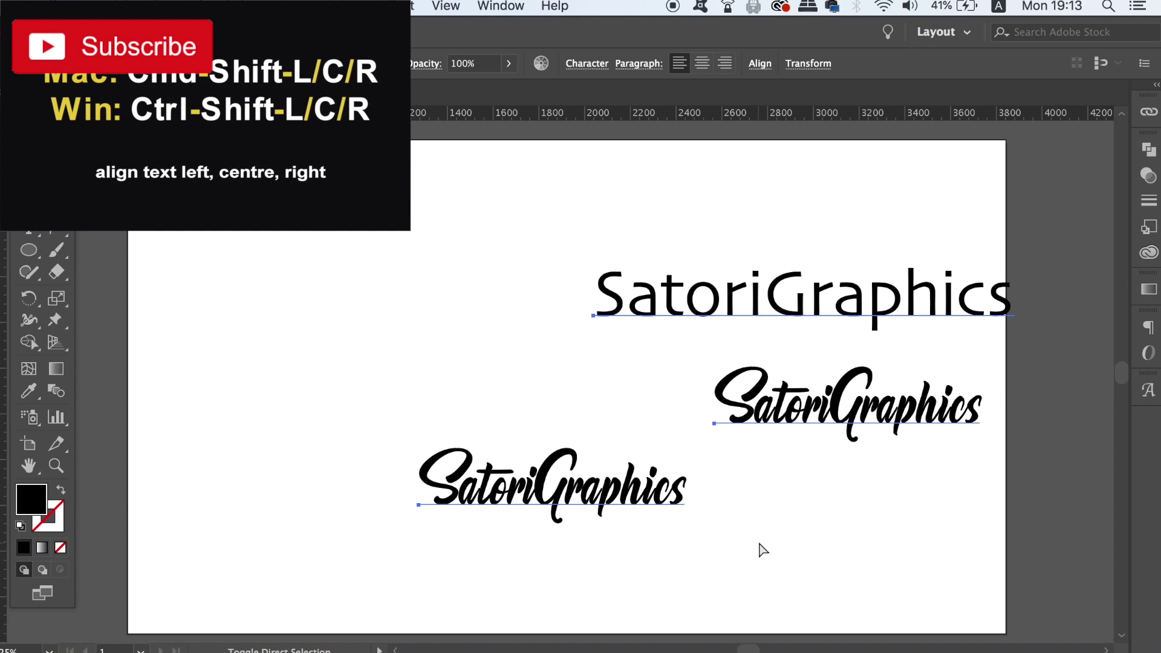
pyautogui.press('super+shift+c')
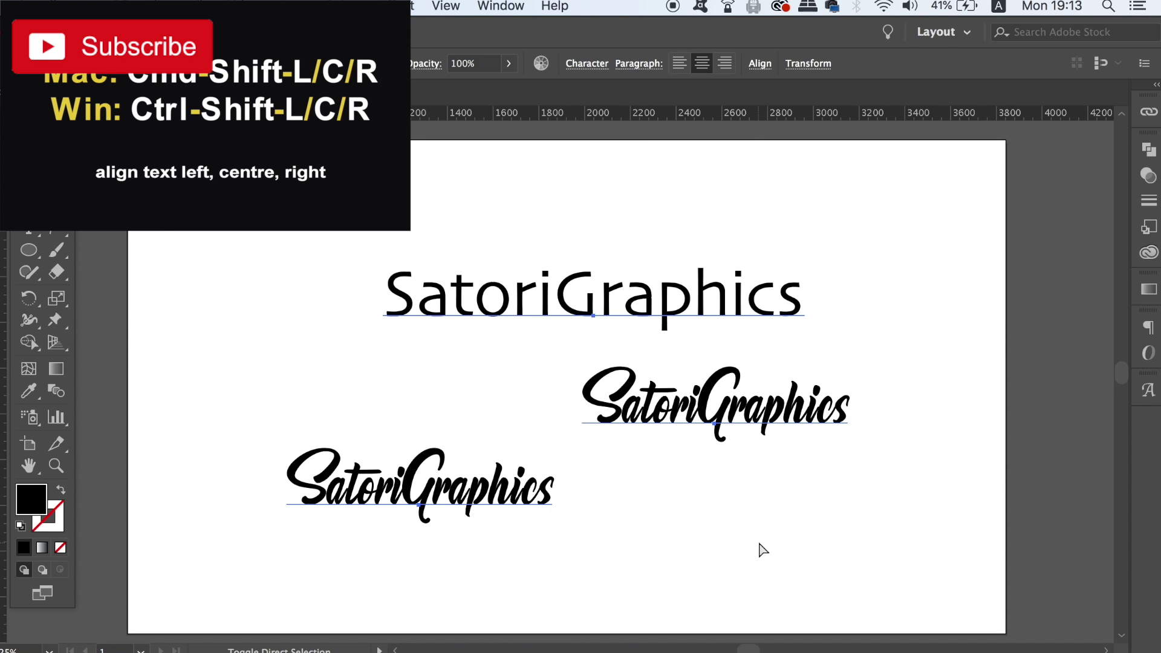
pyautogui.press('super+shift+r')
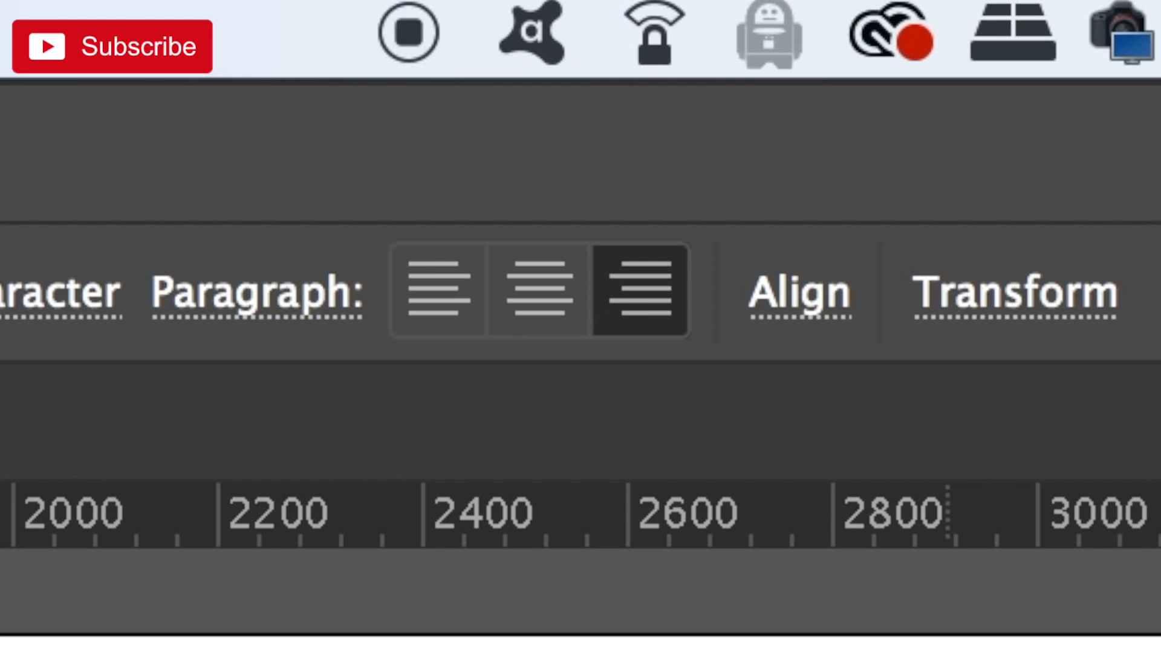